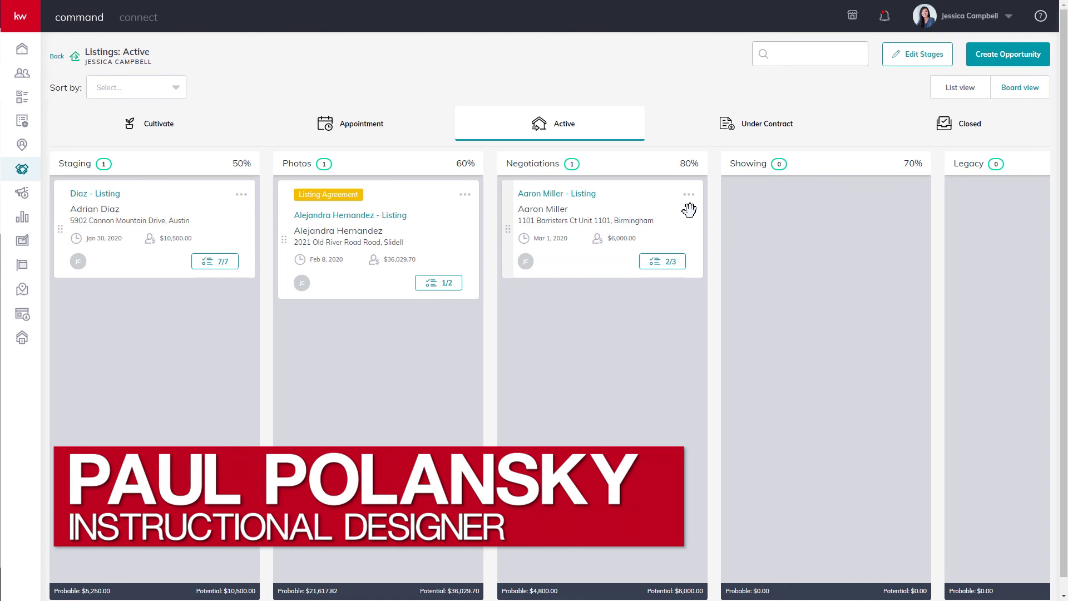
{"action": "left_click", "coordinate": [575, 195]}
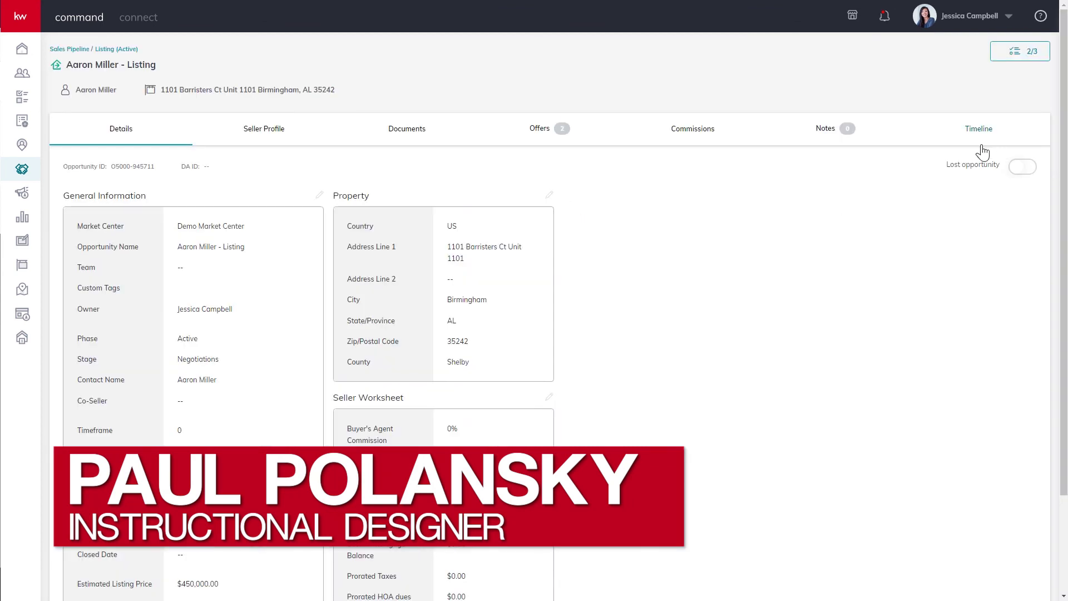
{"action": "left_click", "coordinate": [1024, 167]}
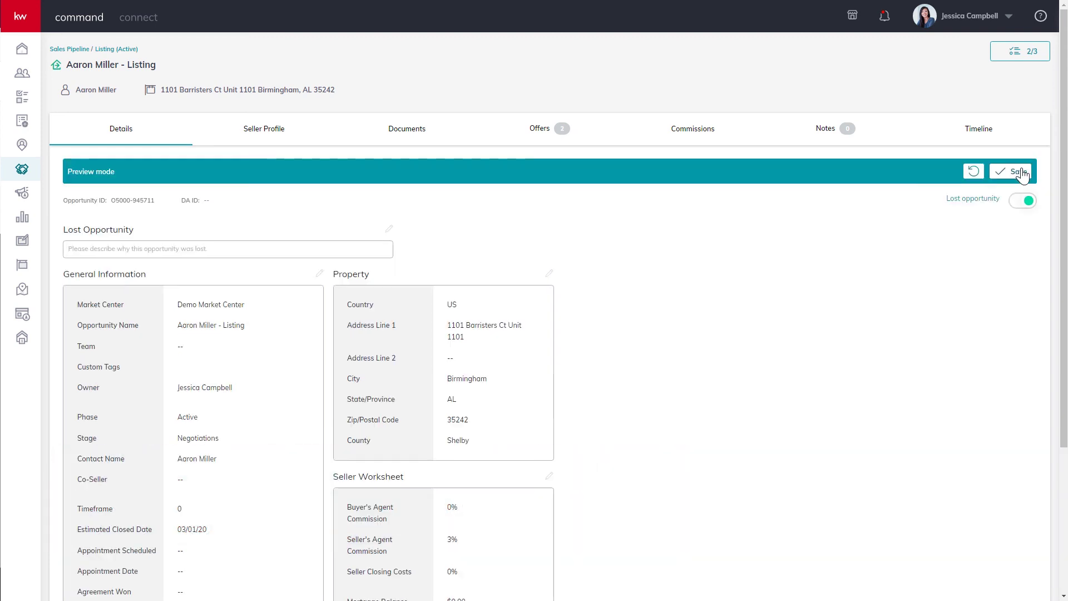
{"action": "left_click", "coordinate": [1016, 171]}
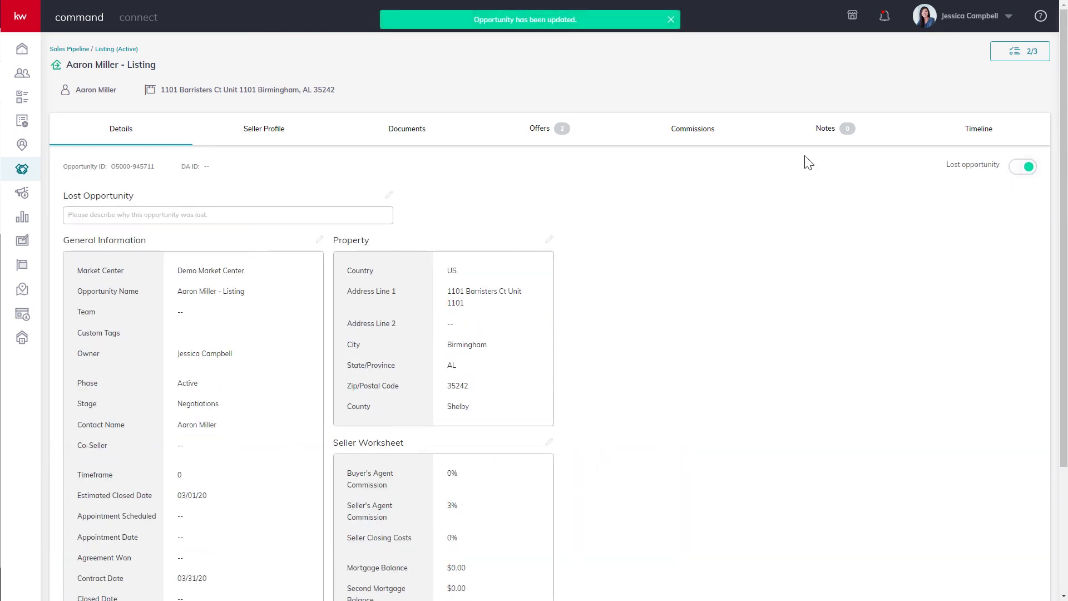
{"action": "left_click", "coordinate": [1026, 168]}
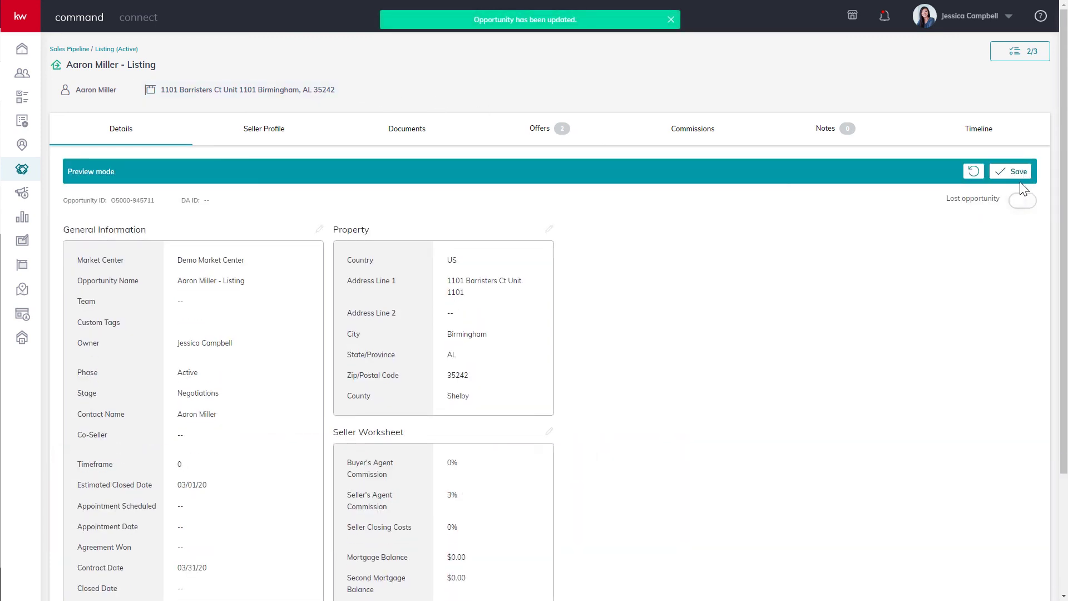
{"action": "left_click", "coordinate": [1016, 171]}
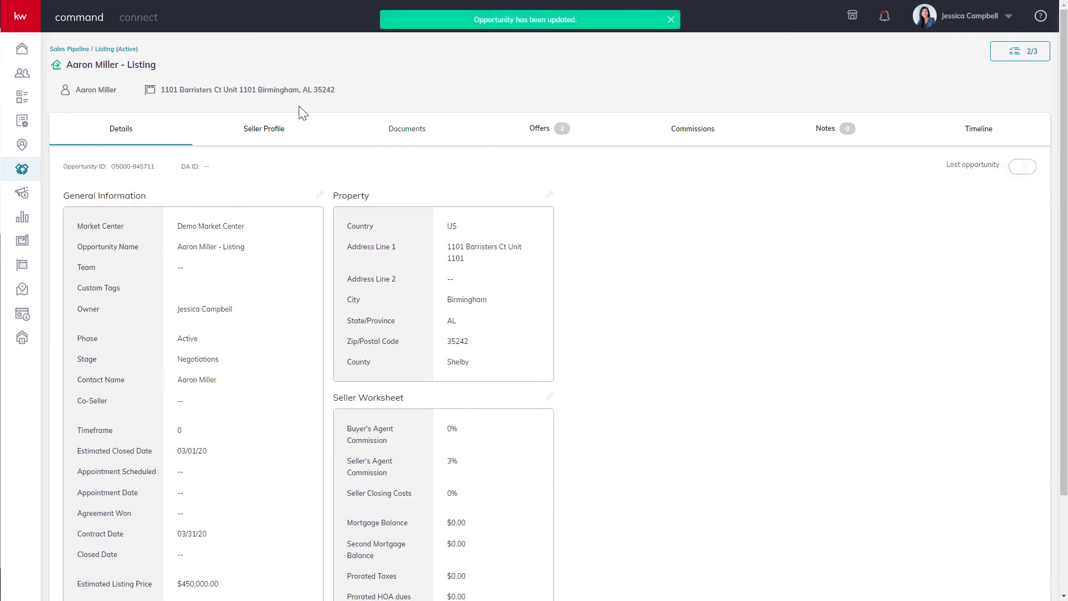
{"action": "left_click", "coordinate": [122, 50]}
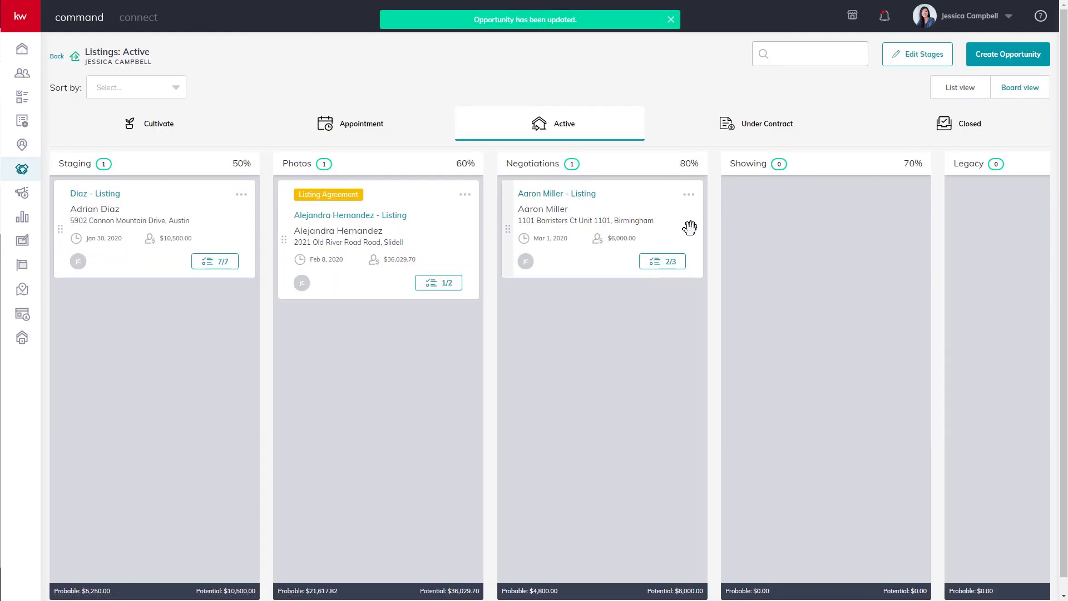
{"action": "left_click", "coordinate": [689, 195]}
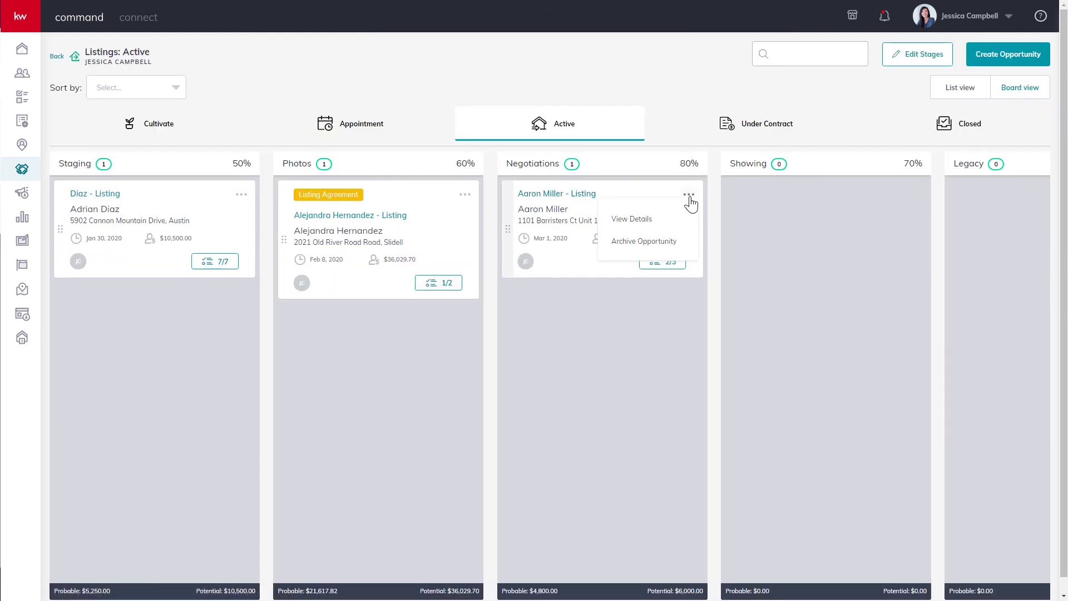
{"action": "left_click", "coordinate": [658, 241]}
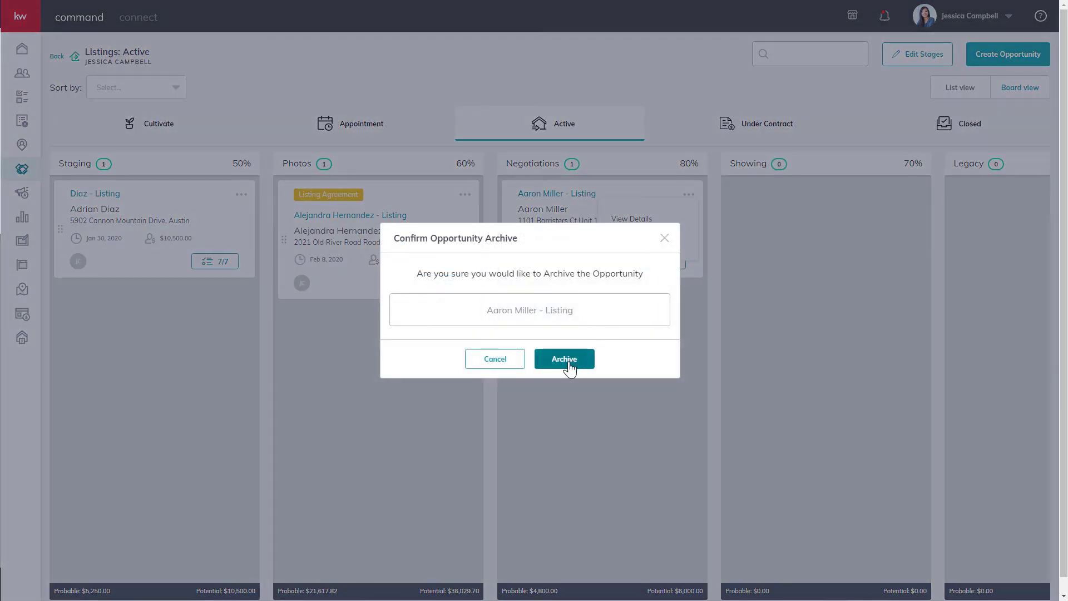
{"action": "left_click", "coordinate": [569, 368]}
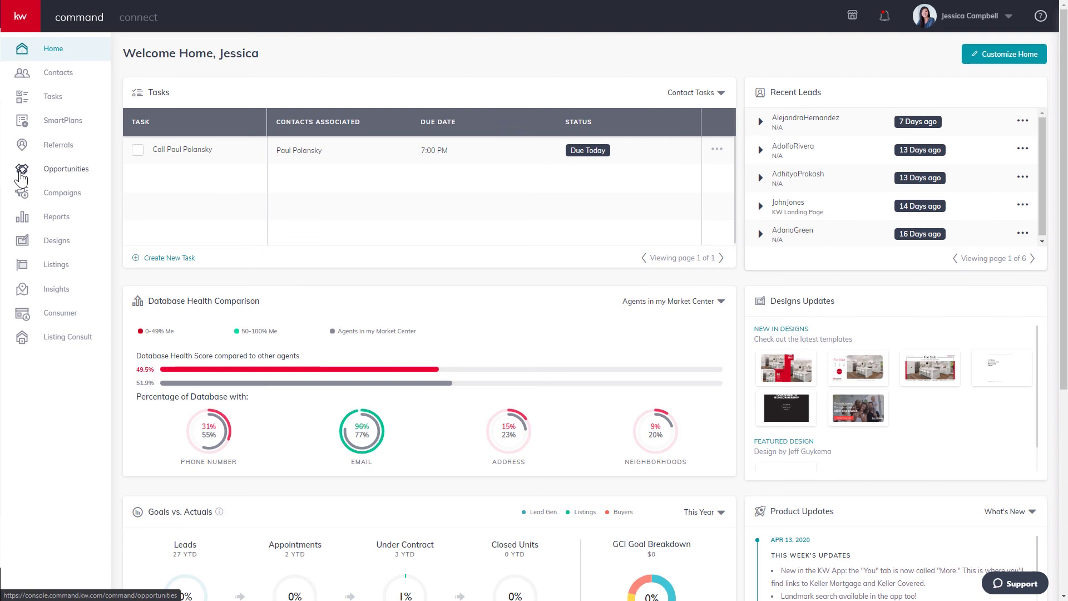
Show the Under Contract board of the Listings pipeline.
{"action": "left_click", "coordinate": [21, 174]}
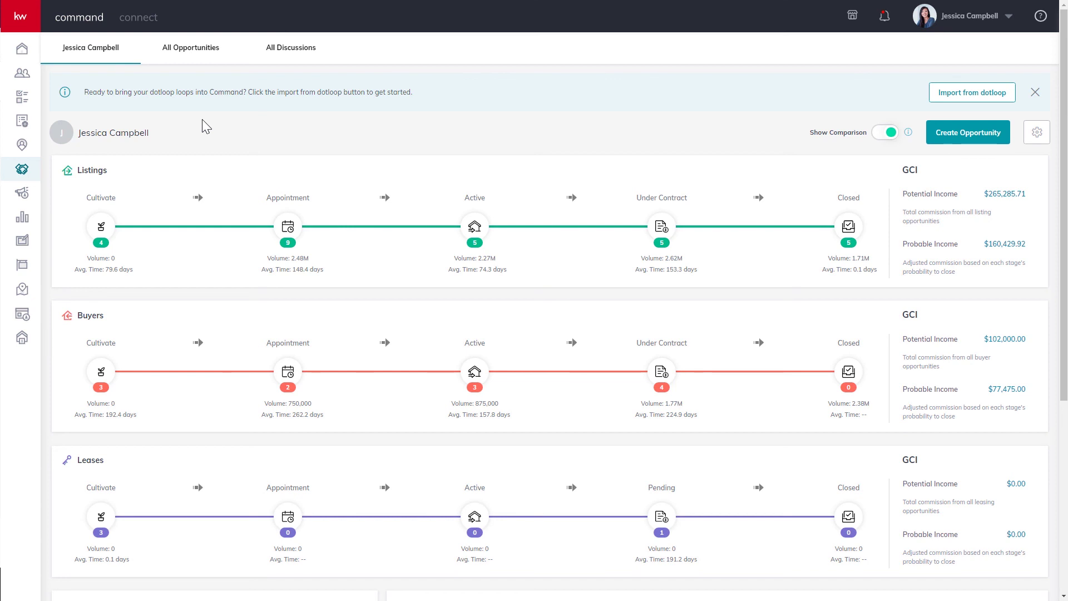
{"action": "left_click", "coordinate": [661, 227]}
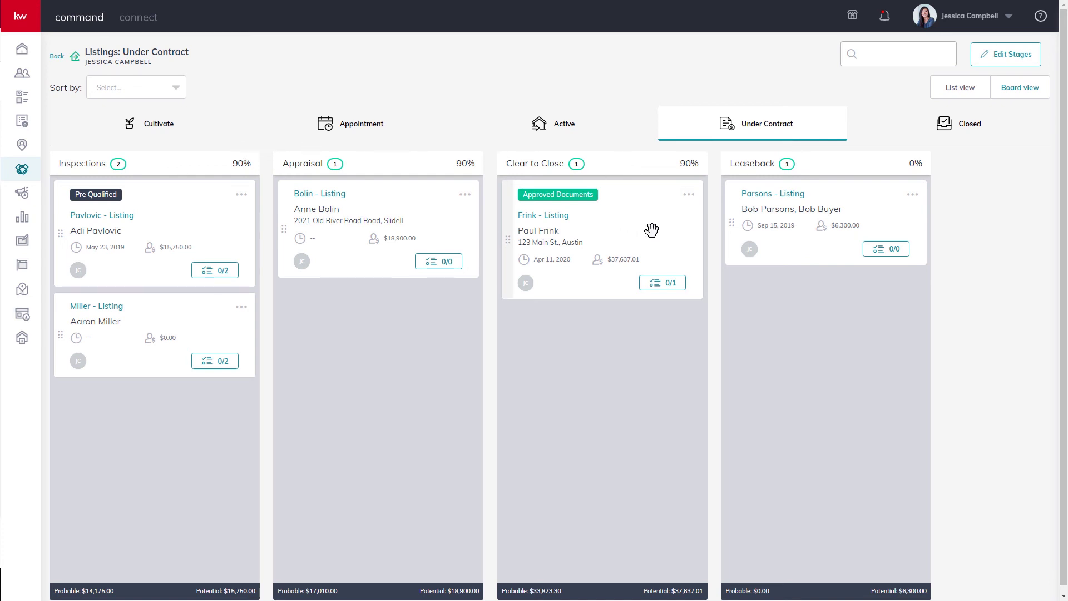
Mark the Frink listing as a lost opportunity and save it.
{"action": "left_click", "coordinate": [544, 217]}
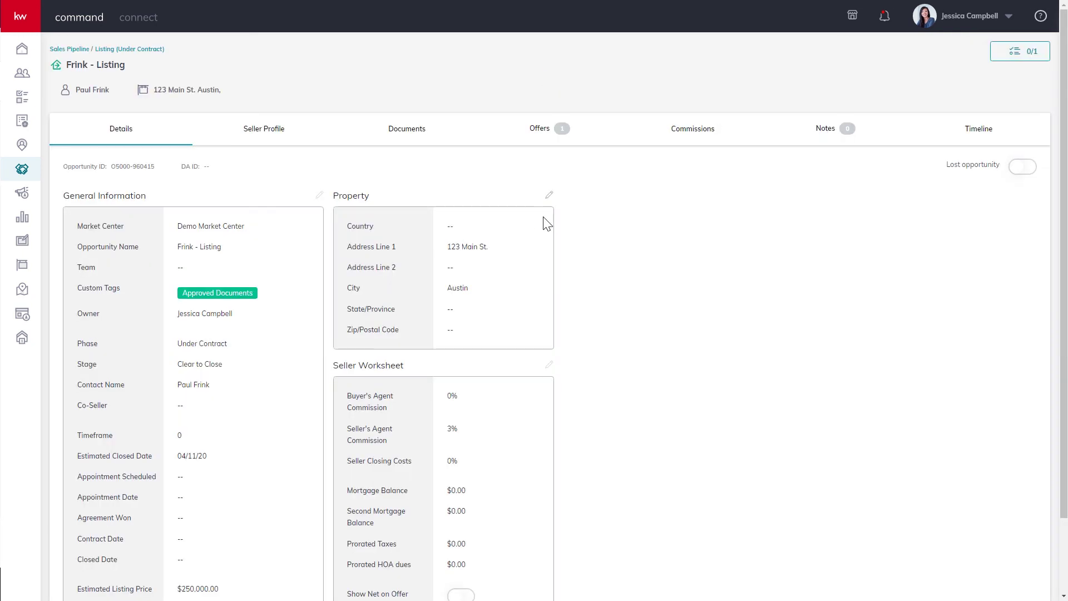
{"action": "left_click", "coordinate": [1021, 170]}
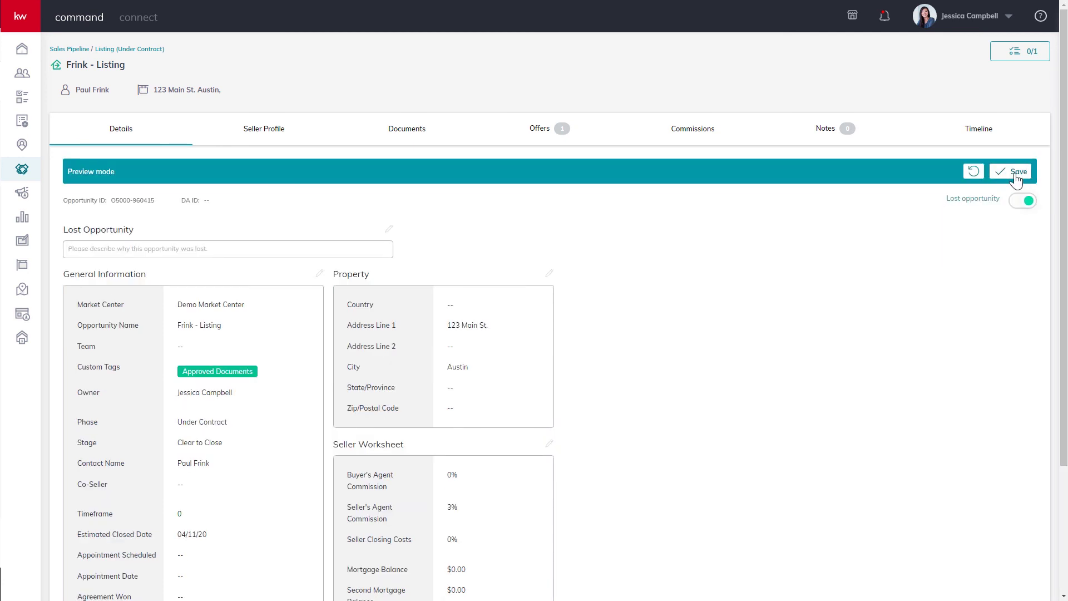
{"action": "left_click", "coordinate": [1016, 176]}
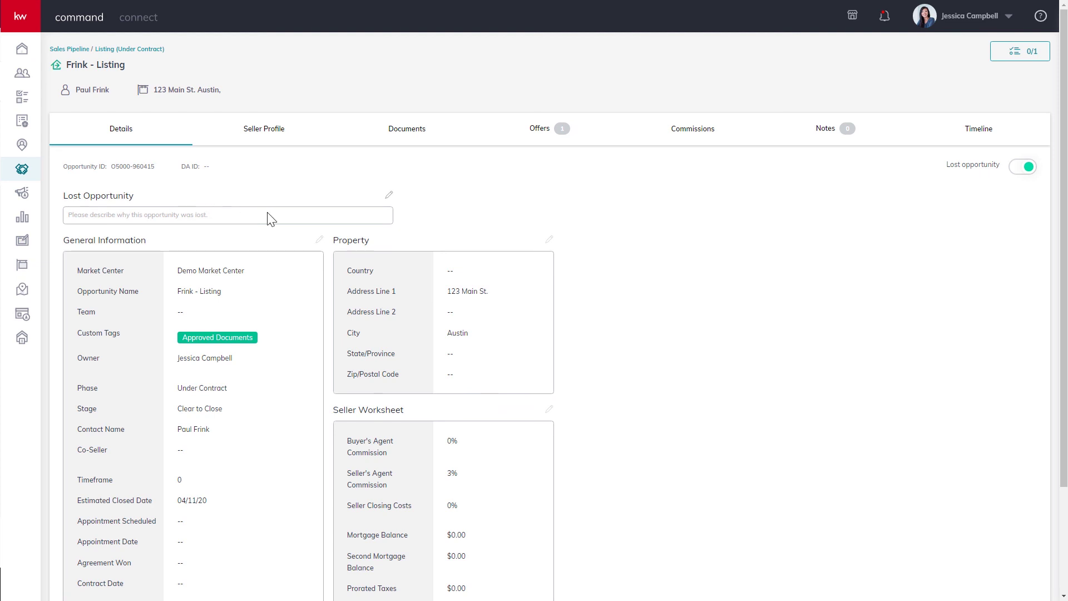
Record a lost reason for the Frink listing and return to the Under Contract board.
{"action": "left_click", "coordinate": [389, 194]}
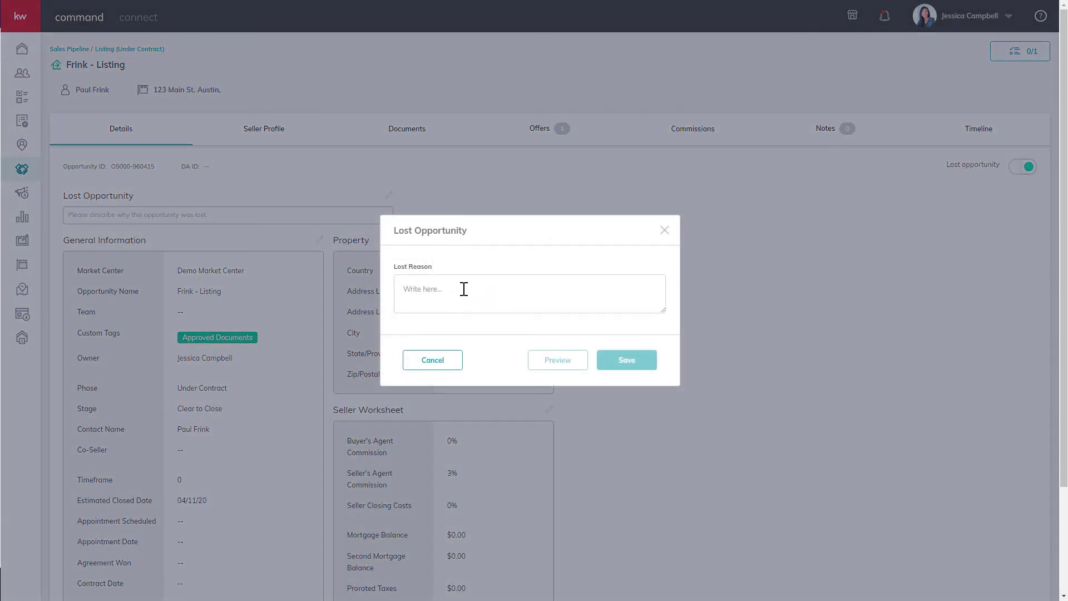
{"action": "left_click", "coordinate": [463, 286]}
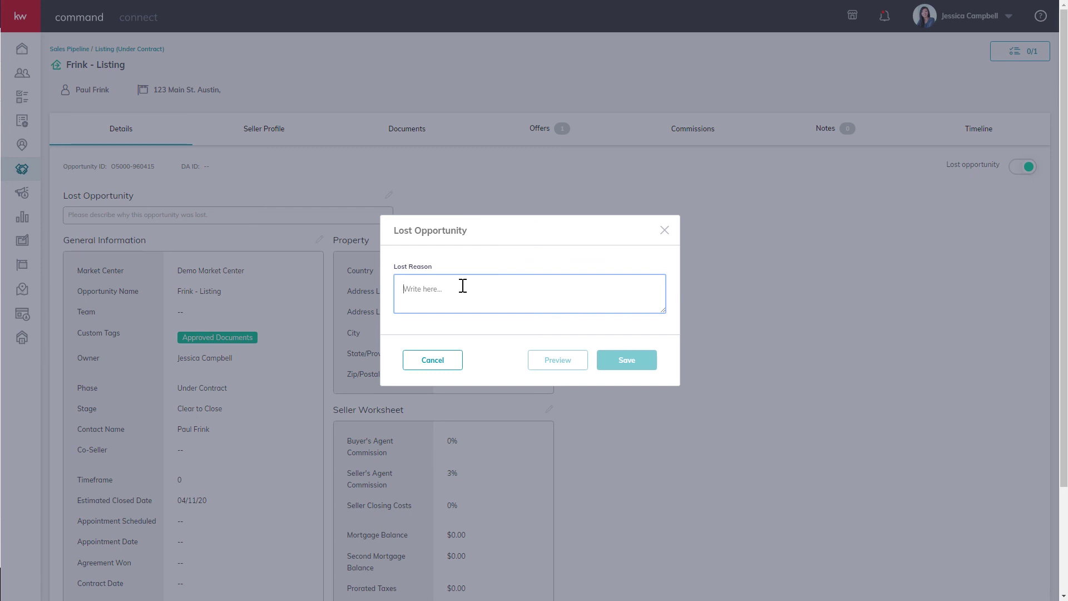
{"action": "type", "text": "The seller decided not to sell their house."}
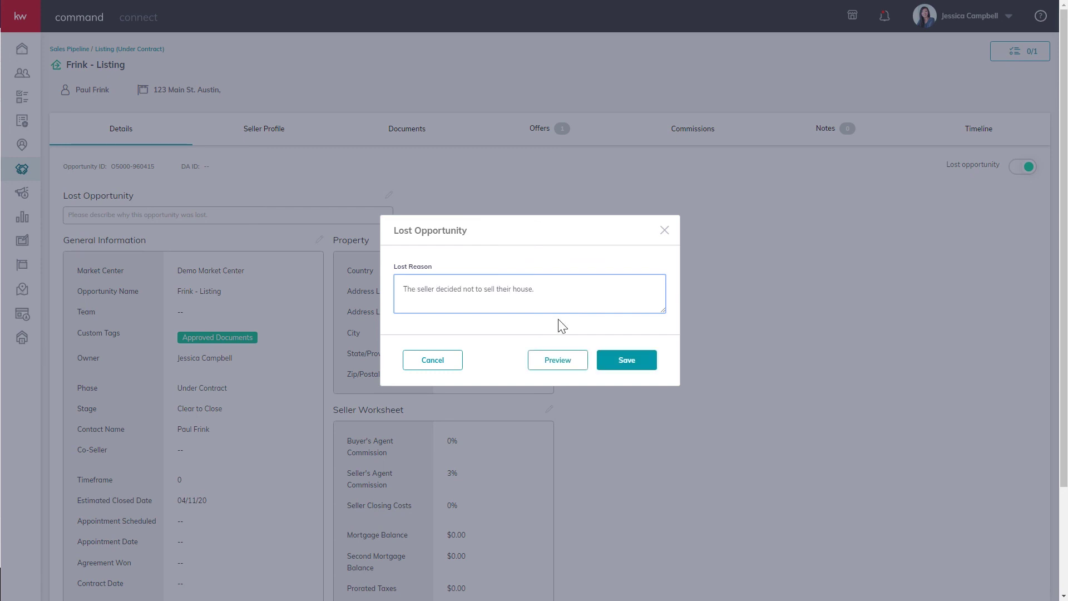
{"action": "left_click", "coordinate": [621, 369]}
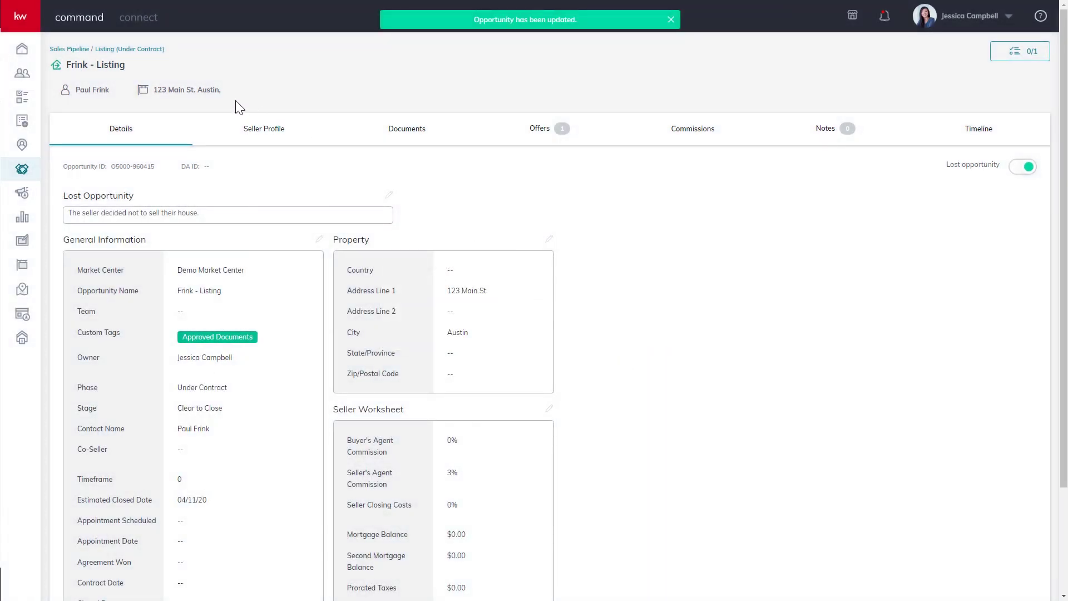
{"action": "left_click", "coordinate": [133, 48]}
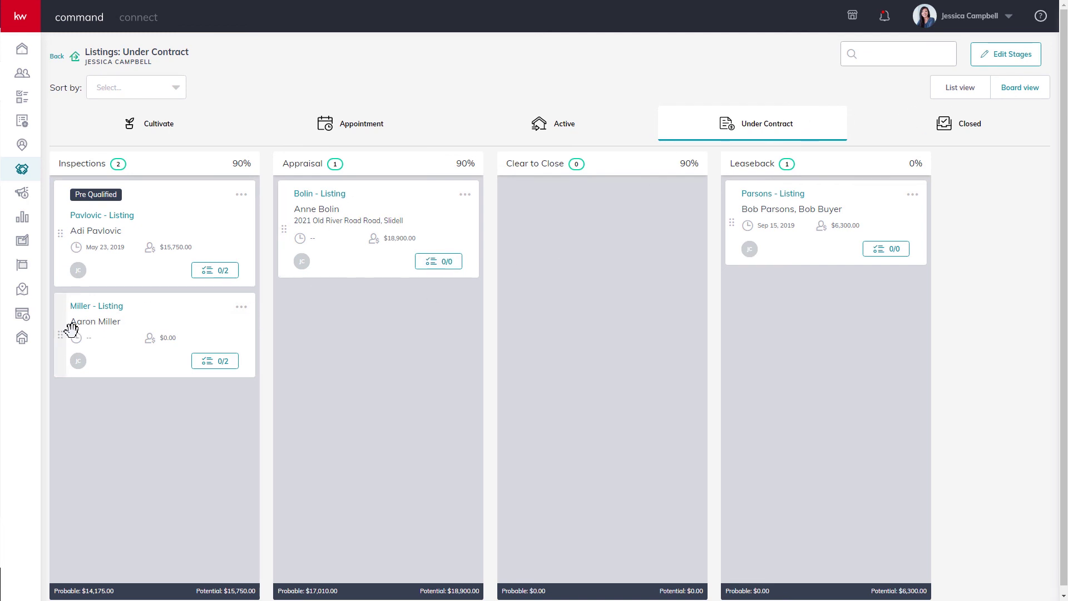
Drag the Miller listing out of Inspections and switch to the Active board.
{"action": "mouse_move", "coordinate": [60, 331]}
{"action": "left_mouse_down"}
{"action": "mouse_move", "coordinate": [442, 209]}
{"action": "mouse_move", "coordinate": [107, 126]}
{"action": "mouse_move", "coordinate": [485, 127]}
{"action": "left_mouse_up"}
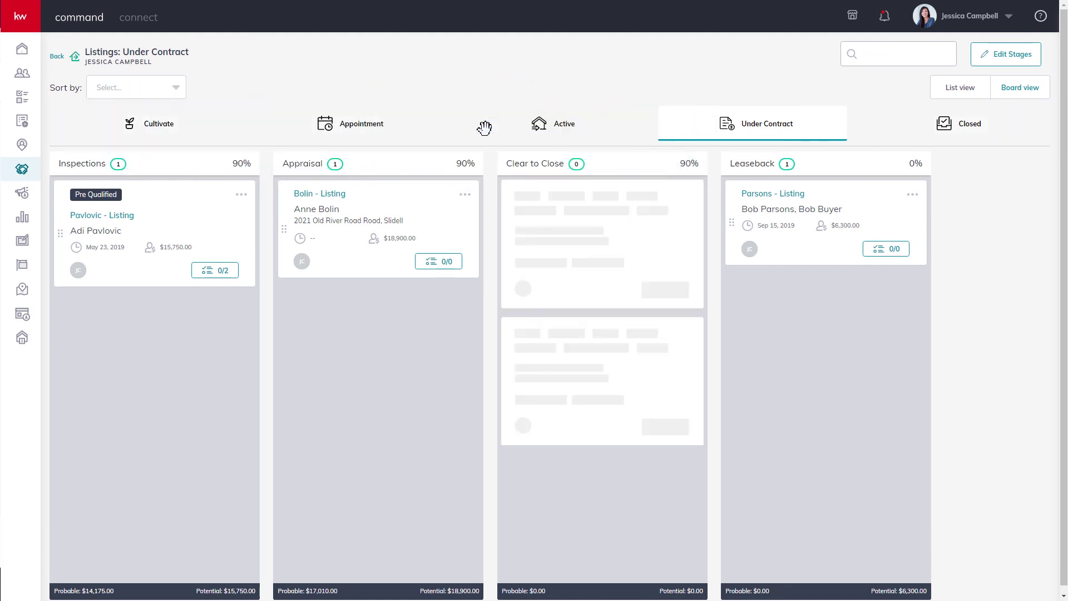
{"action": "left_click", "coordinate": [564, 125]}
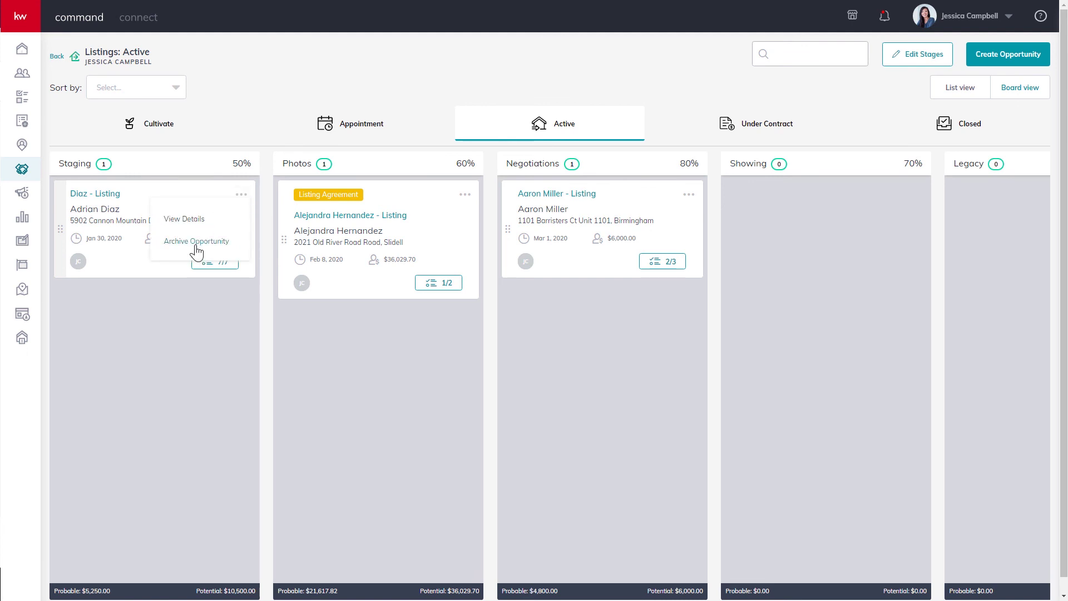
Archive the Diaz listing, emptying the Staging column.
{"action": "left_click", "coordinate": [197, 242]}
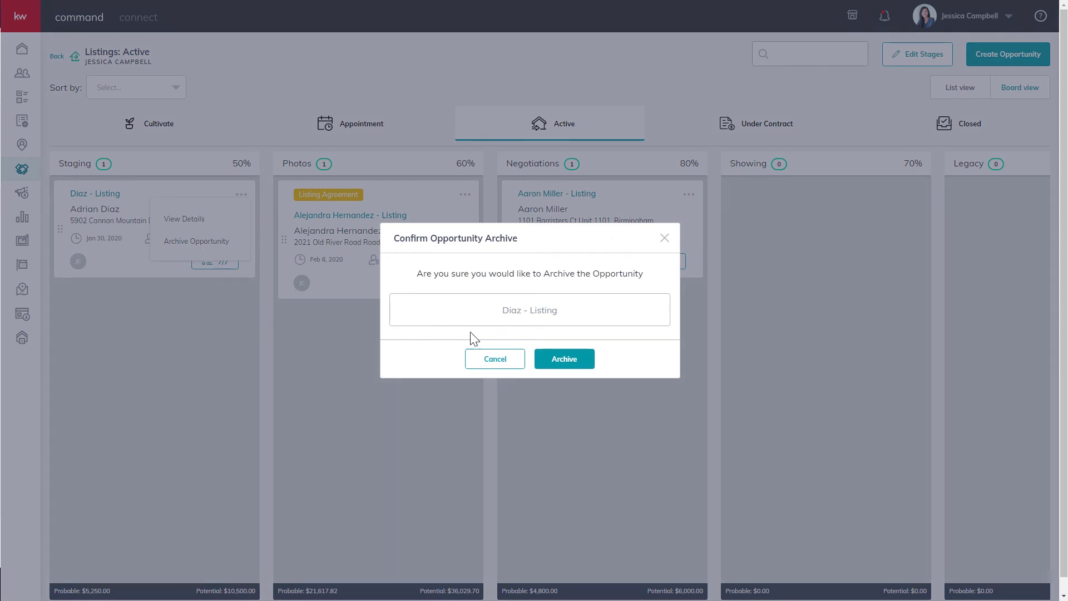
{"action": "left_click", "coordinate": [562, 365]}
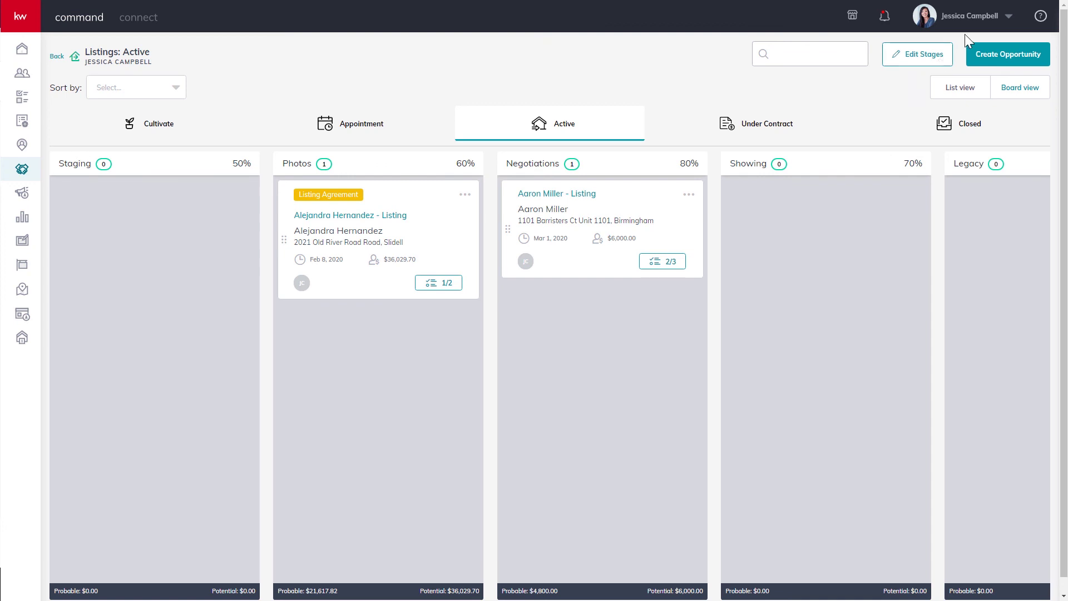
Reach the Opportunity Archive under Command Settings.
{"action": "left_click", "coordinate": [974, 23]}
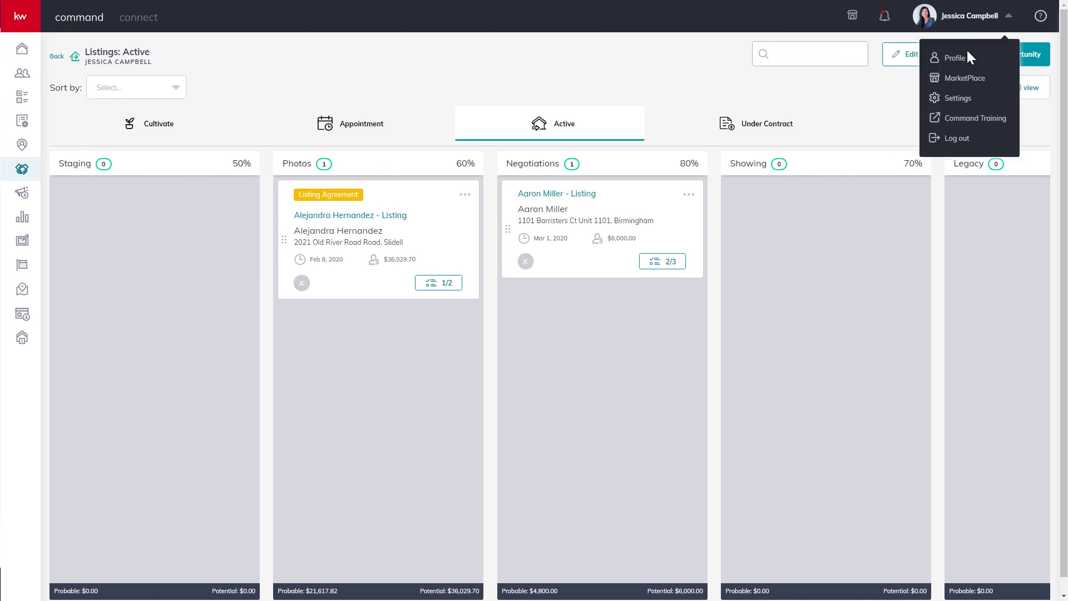
{"action": "left_click", "coordinate": [959, 100]}
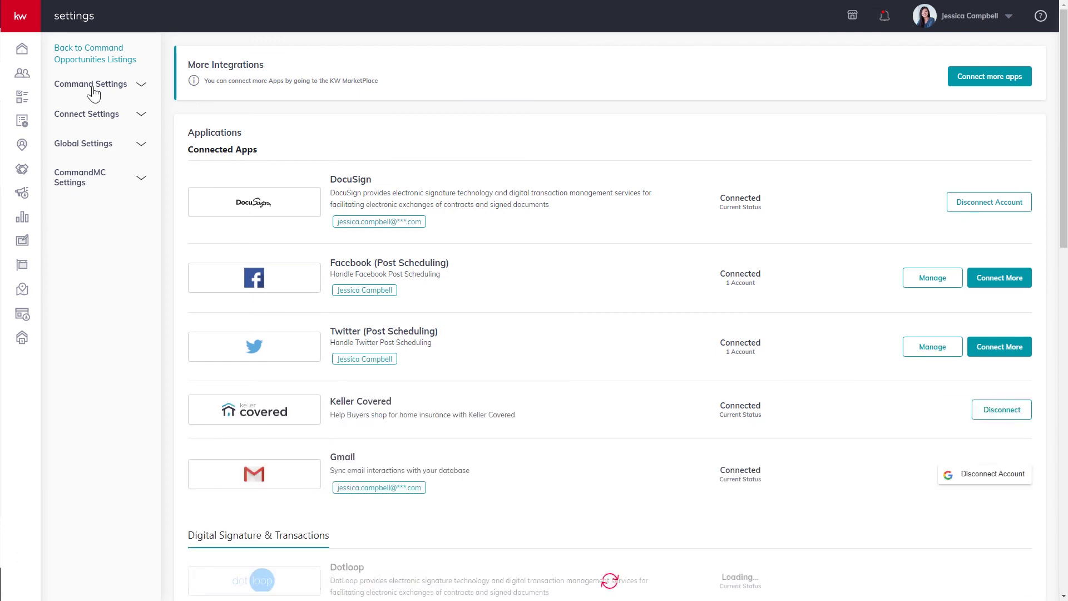
{"action": "left_click", "coordinate": [92, 85]}
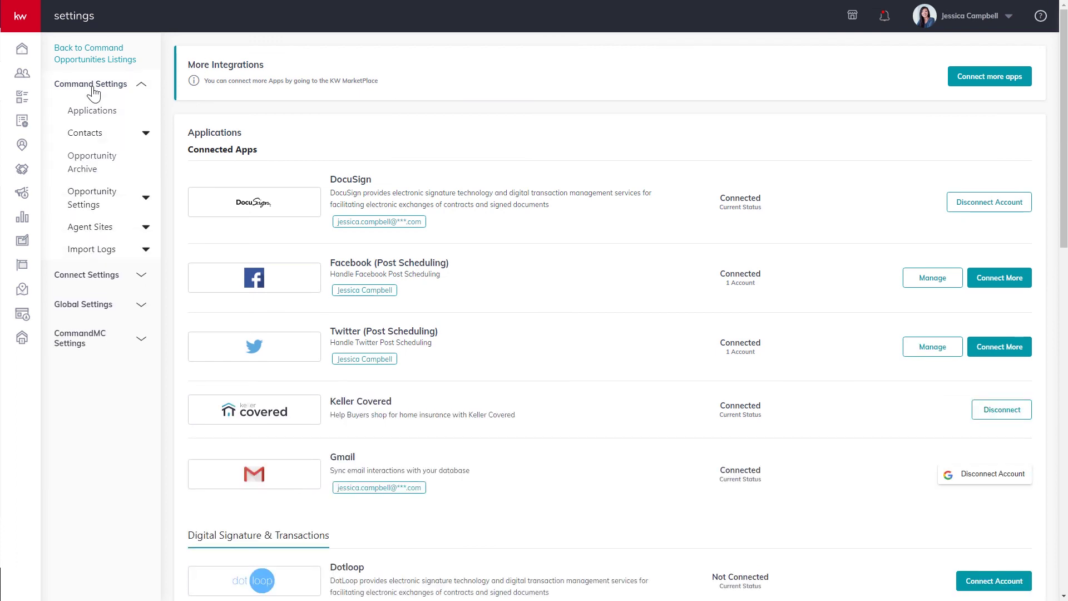
{"action": "left_click", "coordinate": [106, 171]}
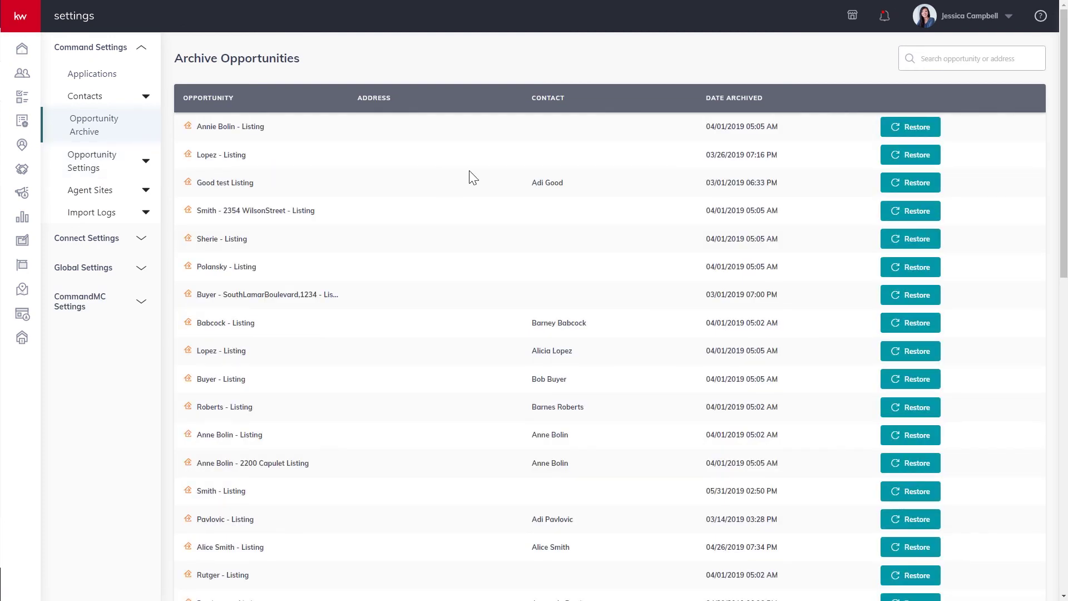
Sort by Date Archived, newest first, and restore the Diaz listing.
{"action": "left_click", "coordinate": [737, 101]}
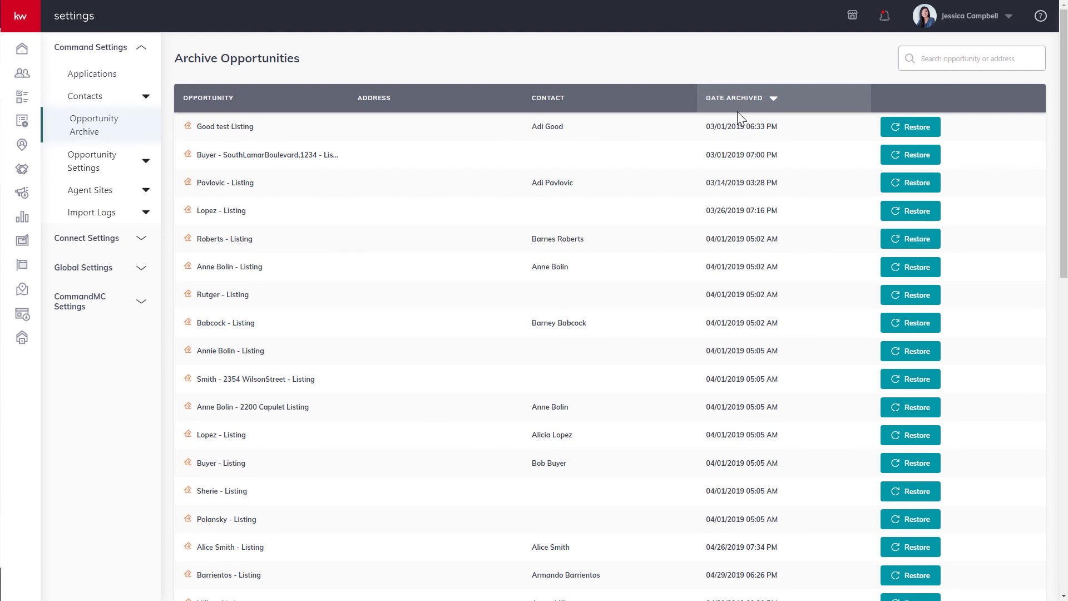
{"action": "left_click", "coordinate": [739, 106]}
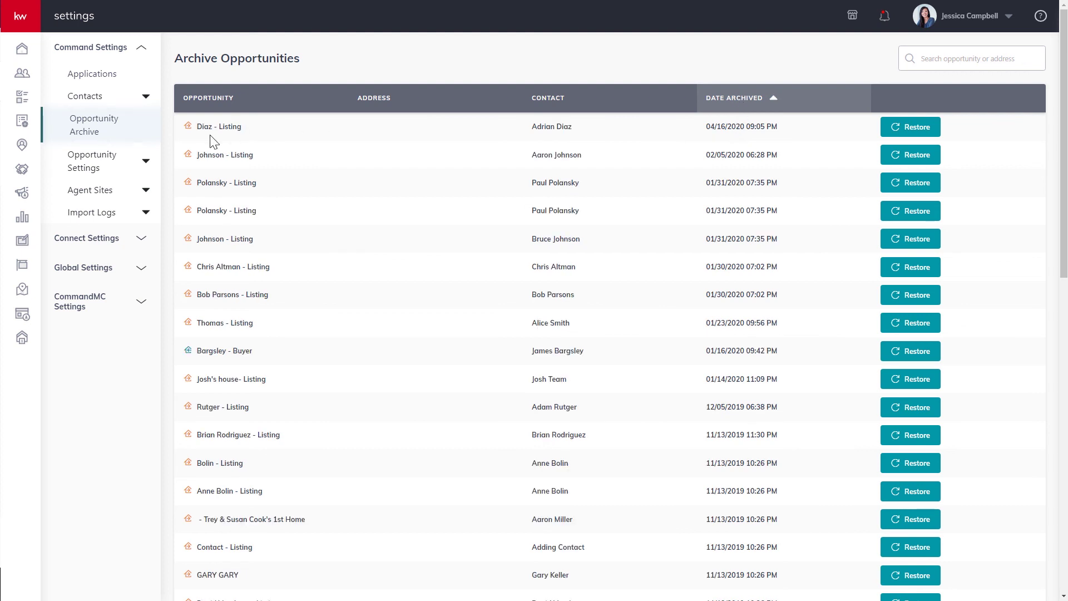
{"action": "left_click", "coordinate": [909, 132]}
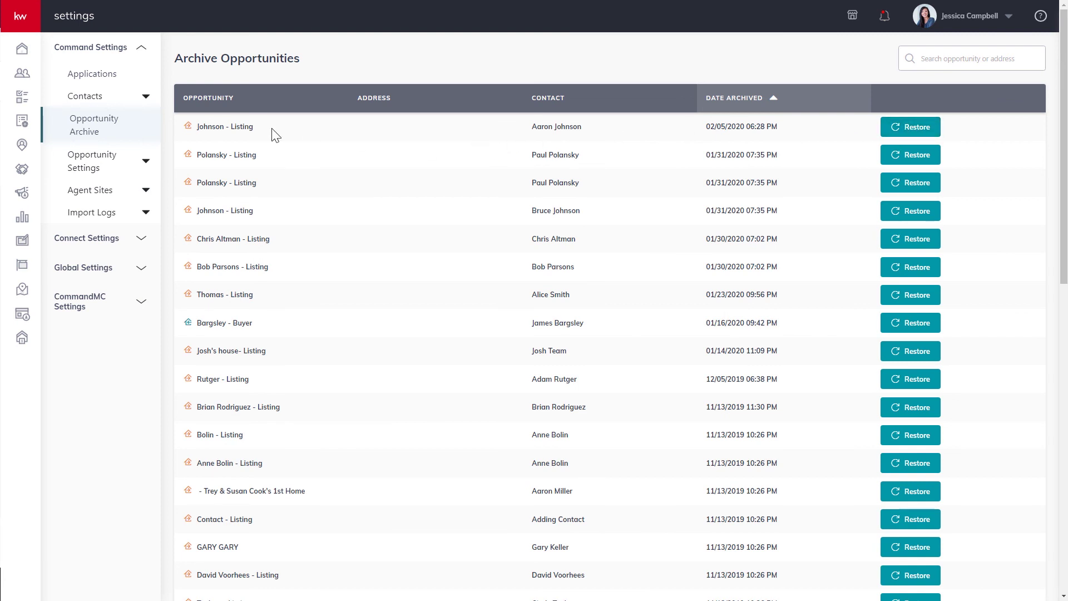
Show the All Opportunities table.
{"action": "left_click", "coordinate": [26, 177]}
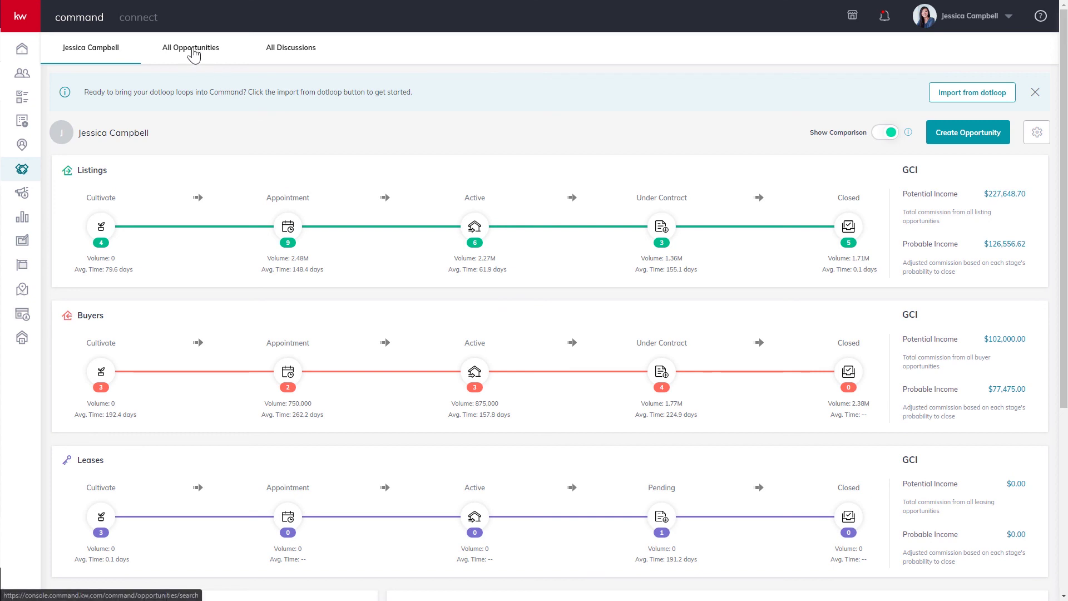
{"action": "left_click", "coordinate": [193, 55]}
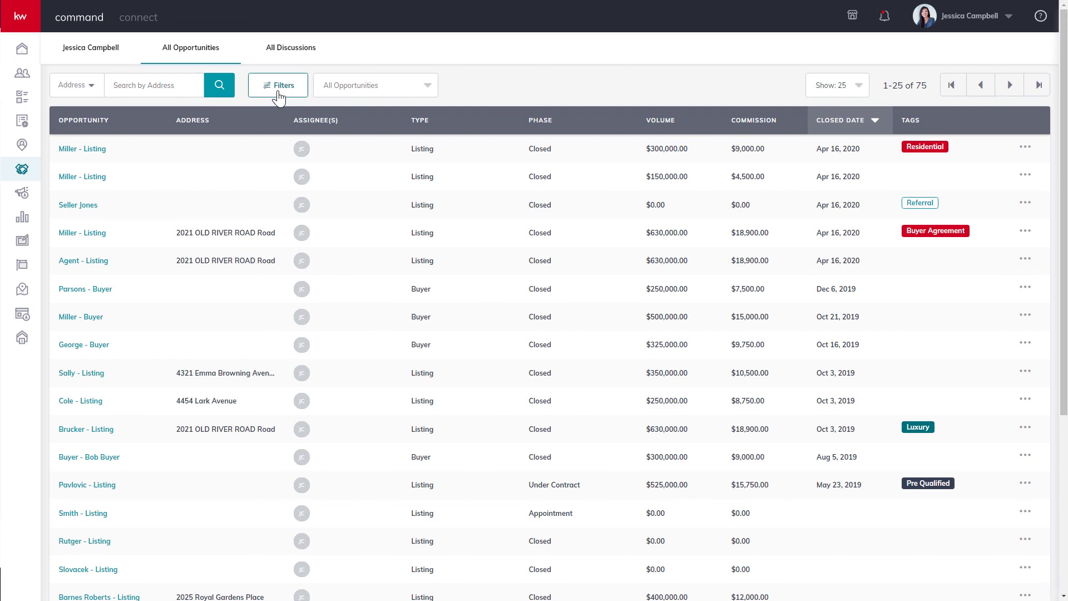
{"action": "left_click", "coordinate": [279, 87]}
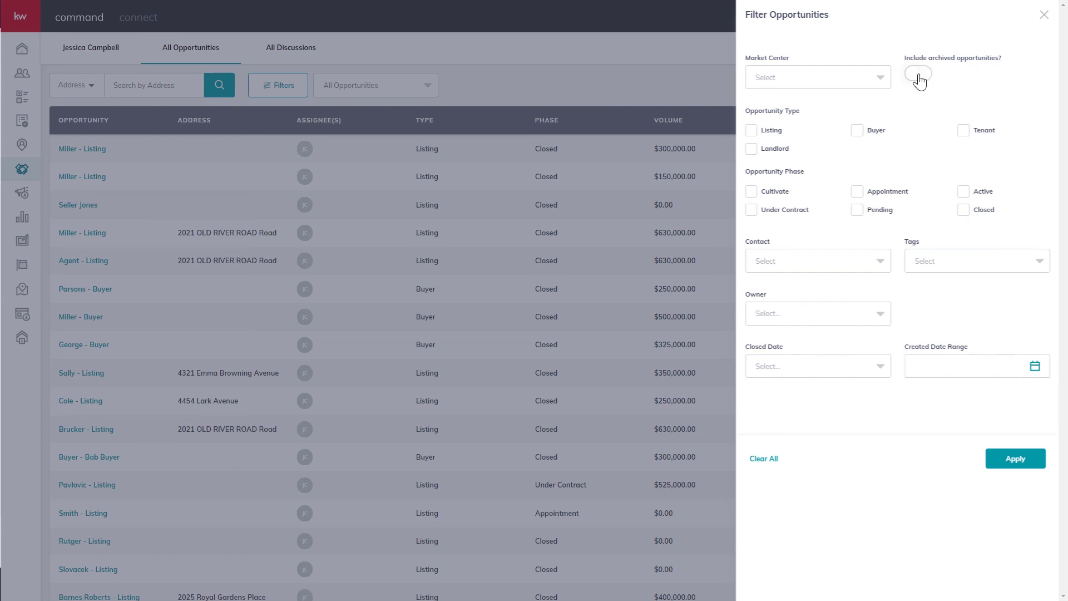
{"action": "left_click", "coordinate": [1043, 16]}
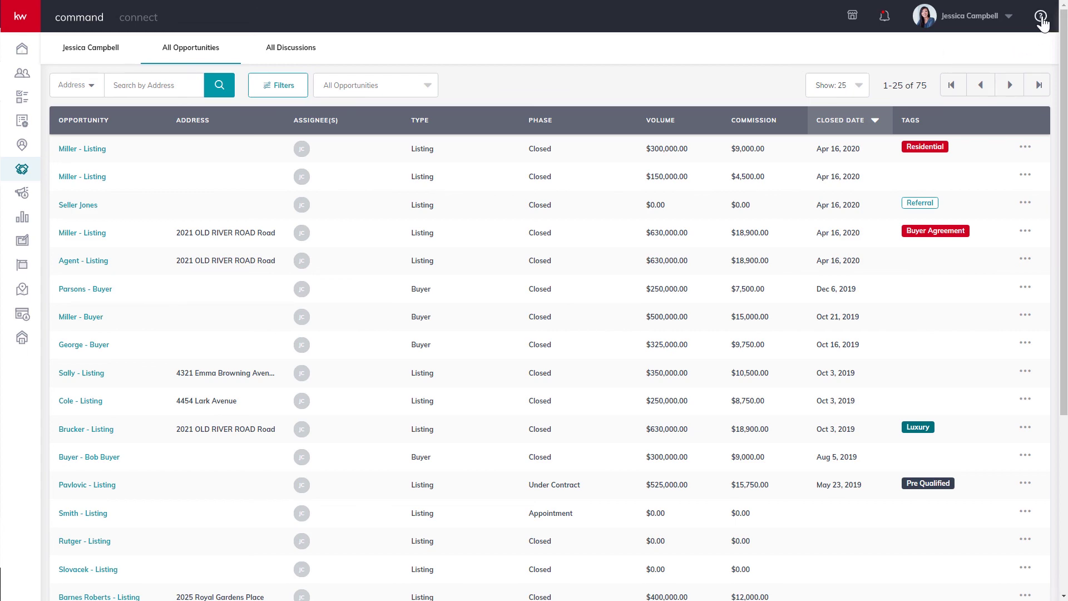
Show the Keller Williams University articles in the help panel.
{"action": "left_click", "coordinate": [1041, 16]}
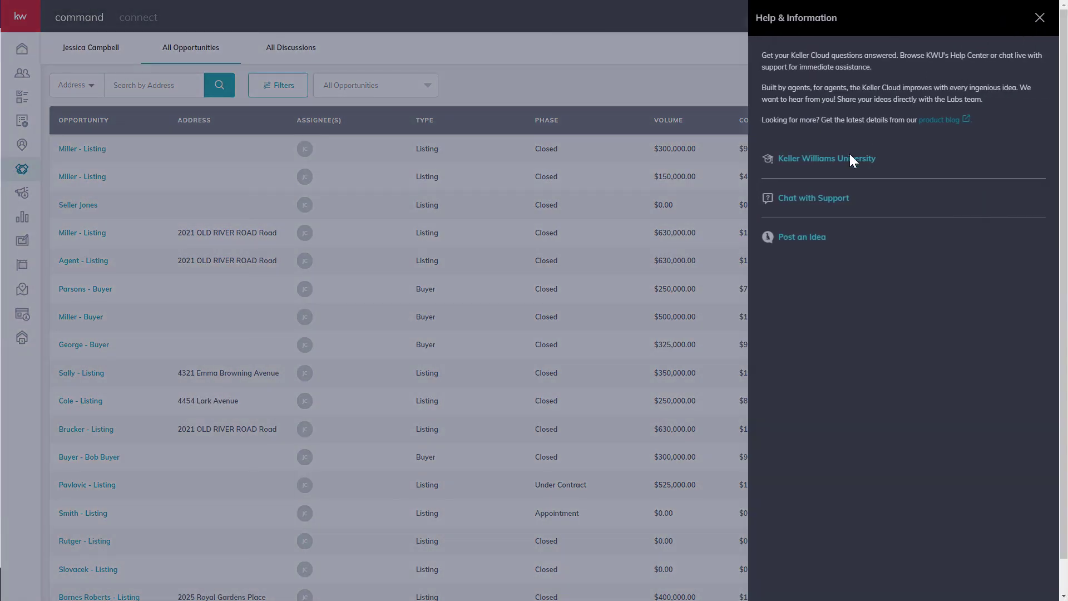
{"action": "left_click", "coordinate": [837, 163]}
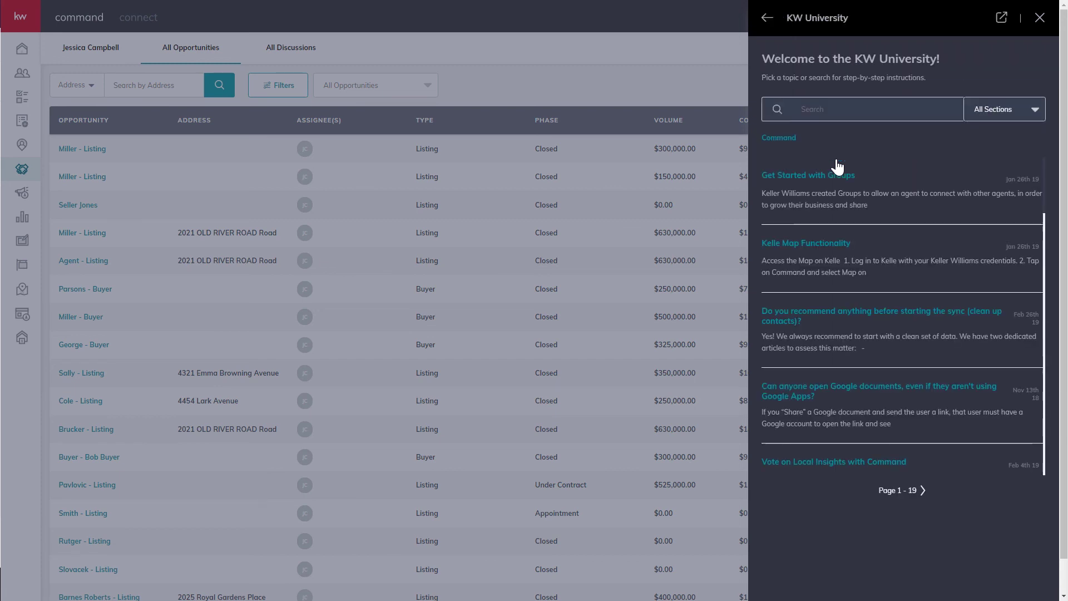